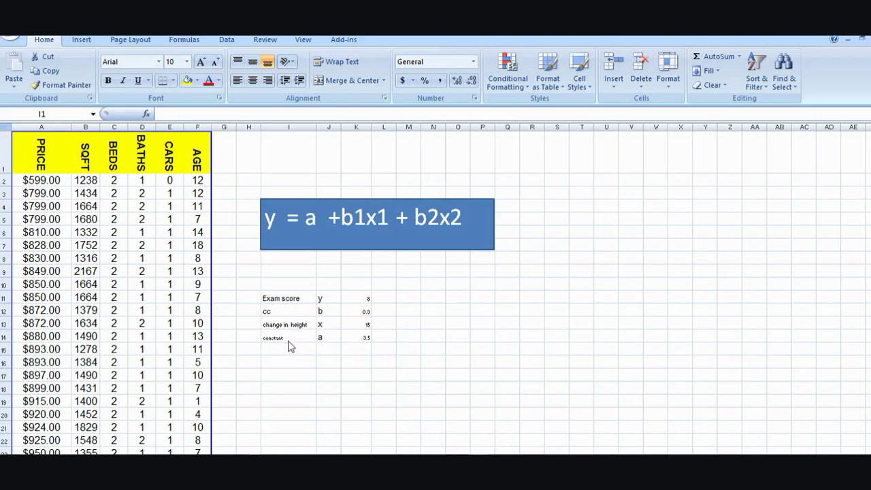
# Step: Enter 2 as the change in height in K13, correcting an initial 20, so the prediction reads 4.1
pyautogui.click(360, 325)
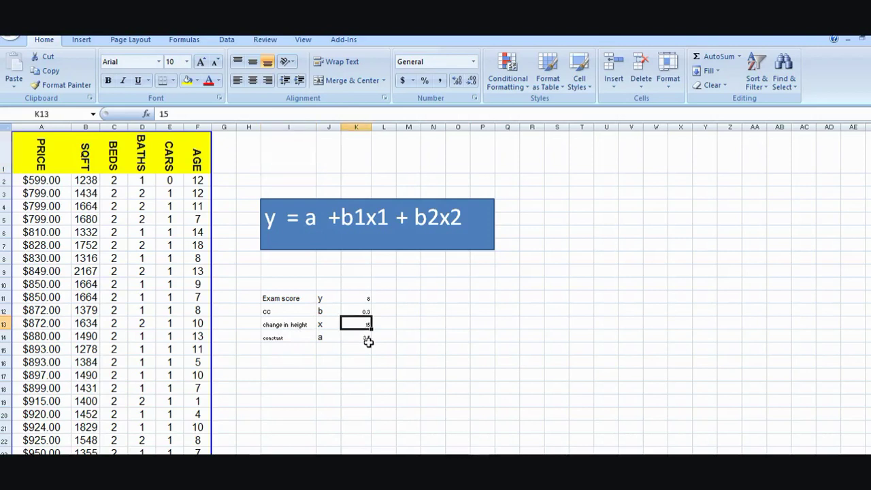
pyautogui.write('20')
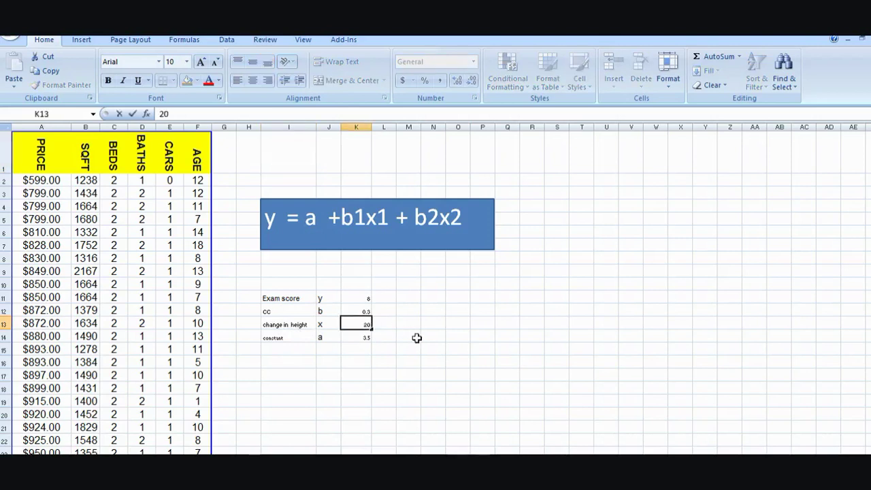
pyautogui.click(417, 339)
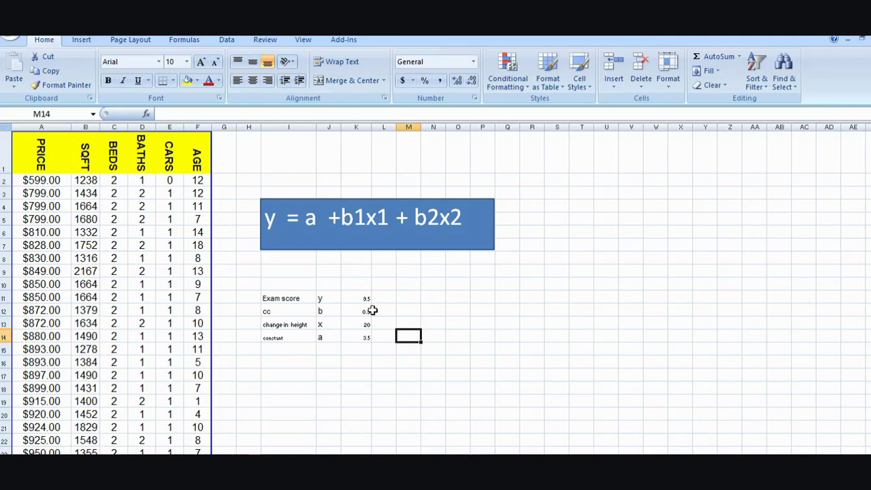
pyautogui.click(363, 323)
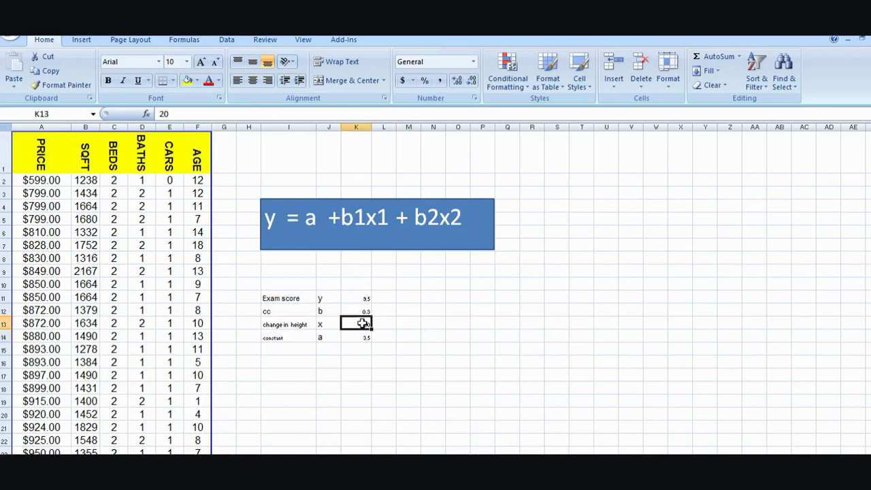
pyautogui.write('2')
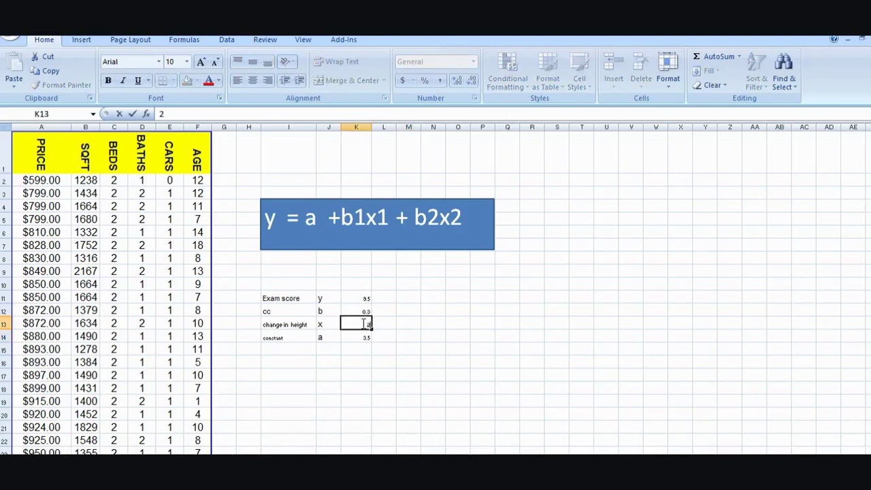
pyautogui.click(408, 351)
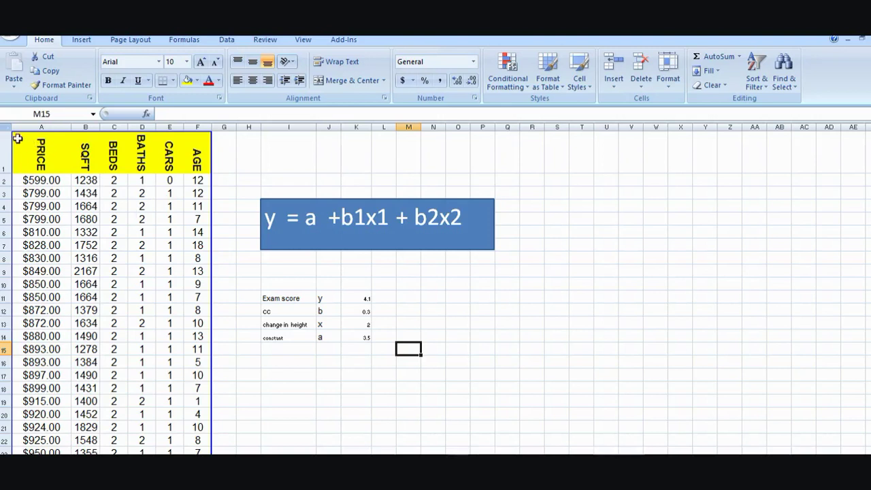
# Step: Select the house data A1:F96 and launch StatproGo's Multiple regression analysis
pyautogui.moveTo(18, 139); pyautogui.dragTo(190, 438)
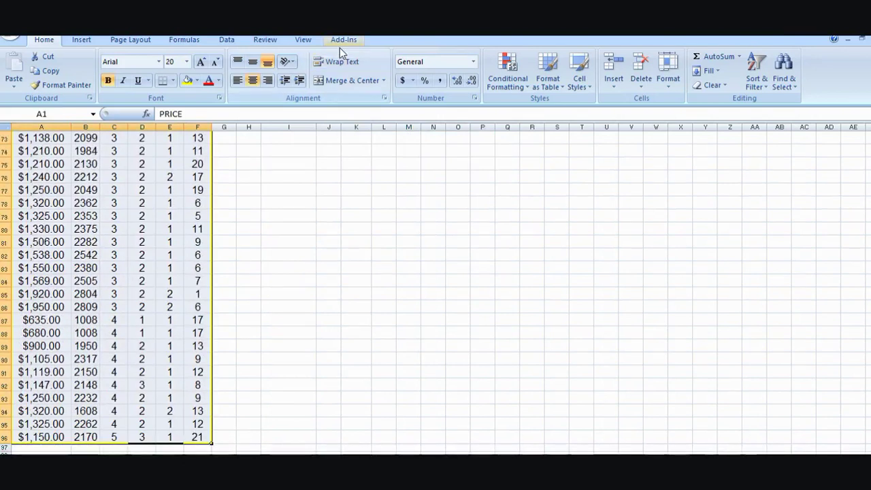
pyautogui.click(339, 42)
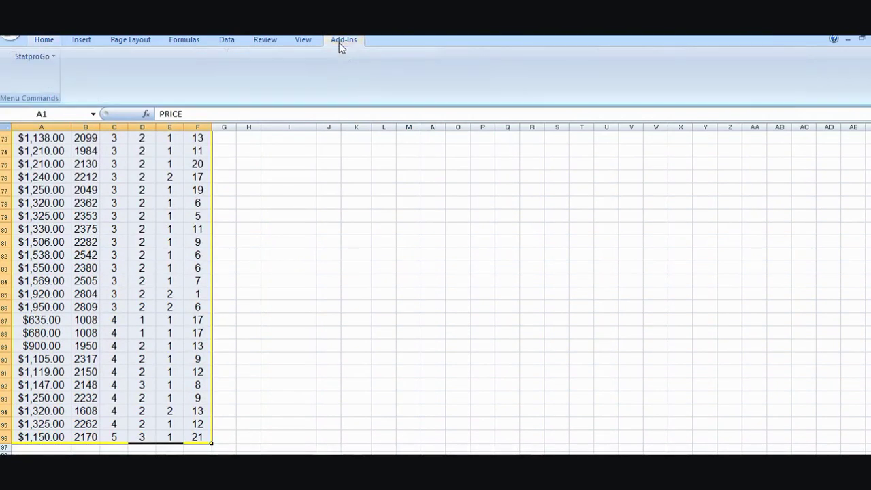
pyautogui.click(55, 60)
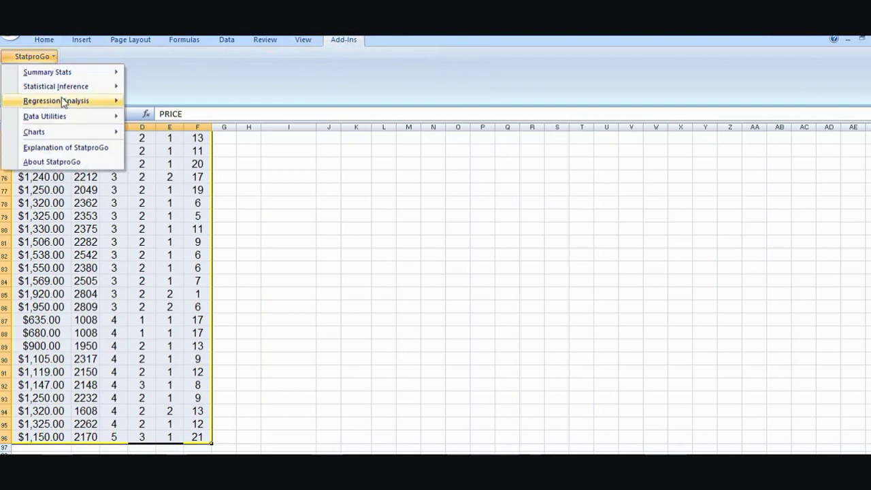
pyautogui.moveTo(63, 102)
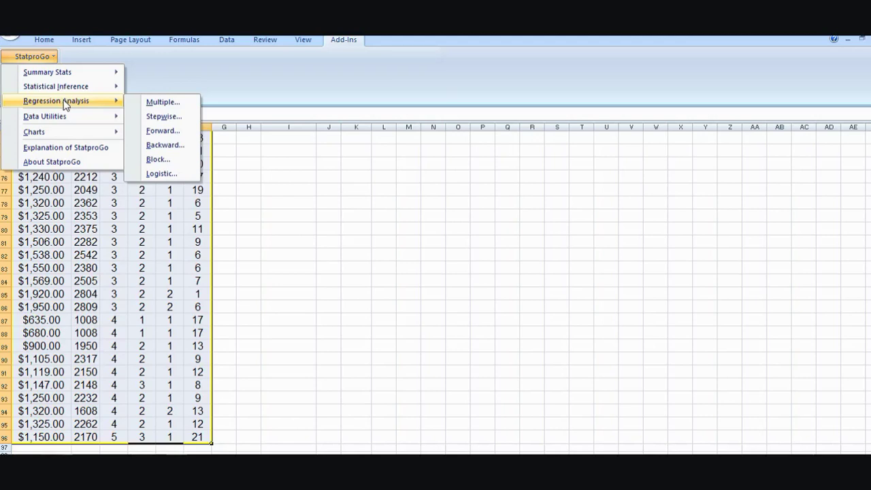
pyautogui.click(158, 104)
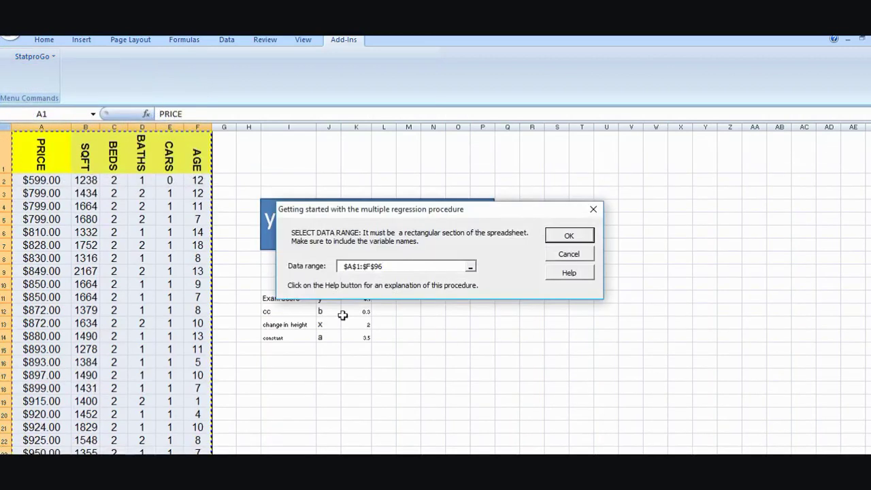
# Step: Accept range A1:F96, with PRICE as the response and SQFT, BEDS, BATHS, CARS, AGE as predictors
pyautogui.click(569, 235)
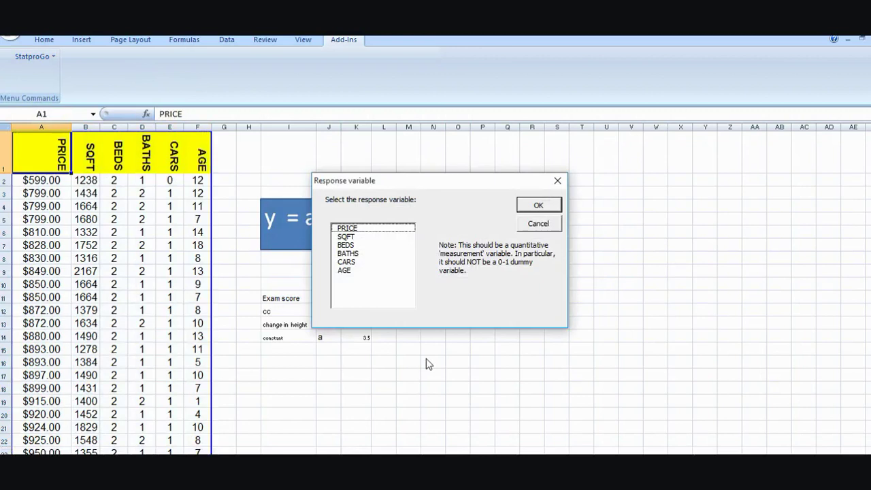
pyautogui.click(389, 231)
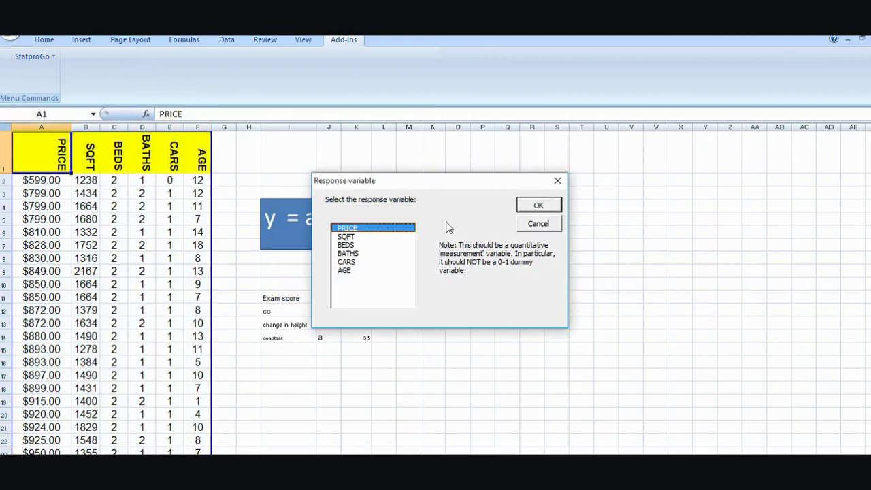
pyautogui.click(531, 206)
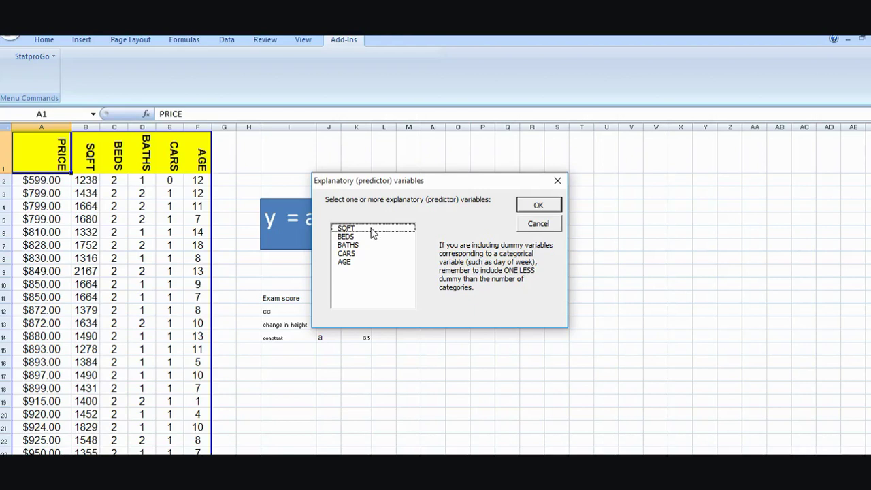
pyautogui.moveTo(373, 233); pyautogui.dragTo(373, 269)
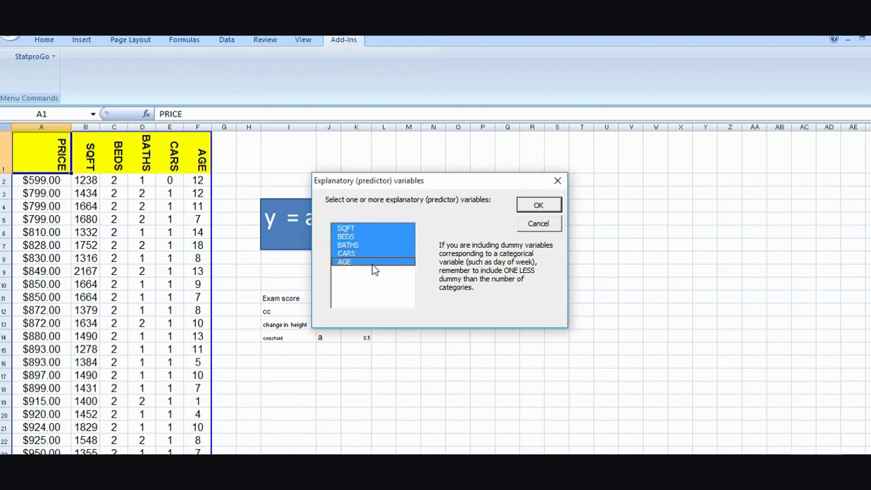
pyautogui.click(540, 207)
# Step: Request a fitted-versus-actual plot and output results to a new 'New data' sheet, replacing the old one
pyautogui.click(324, 236)
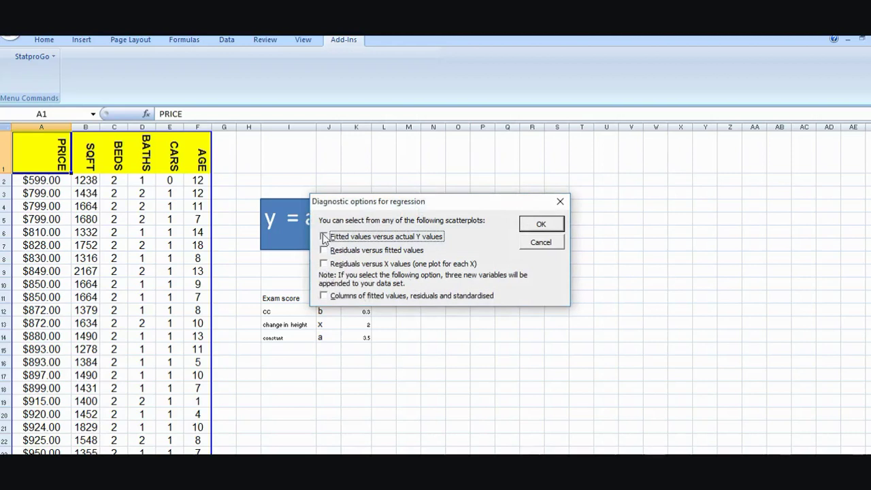
pyautogui.click(540, 225)
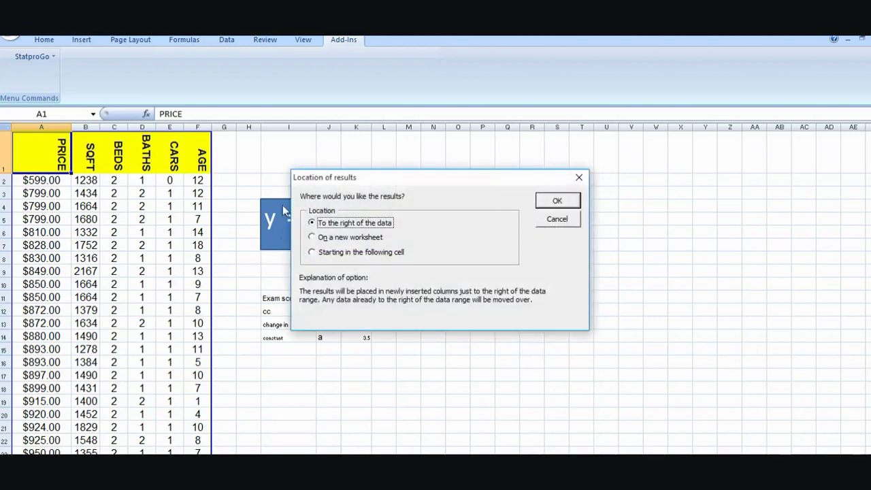
pyautogui.click(313, 237)
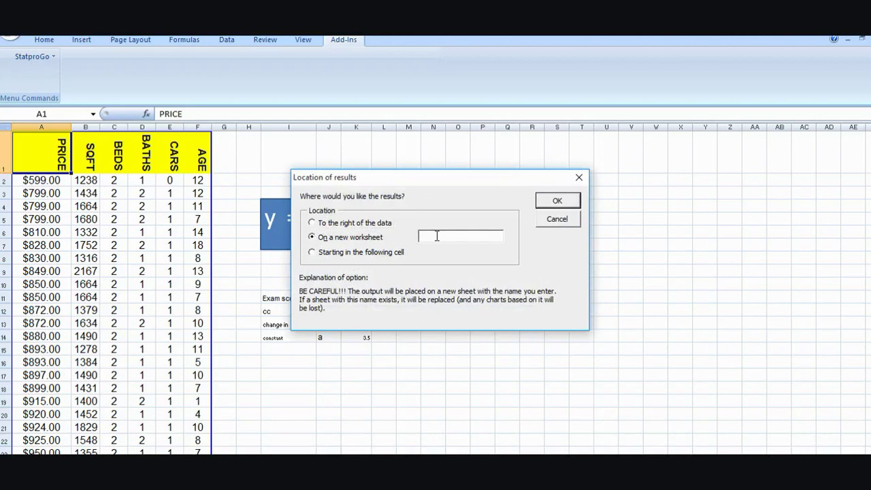
pyautogui.write('New data')
pyautogui.click(575, 205)
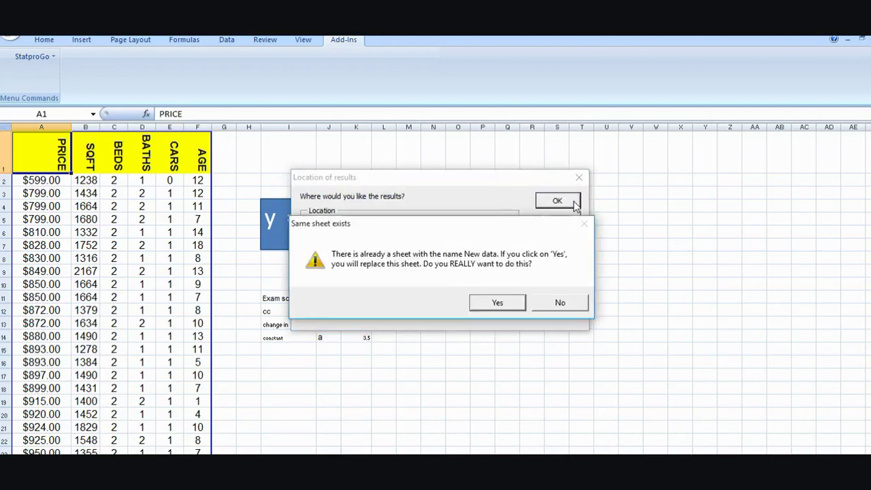
pyautogui.click(507, 304)
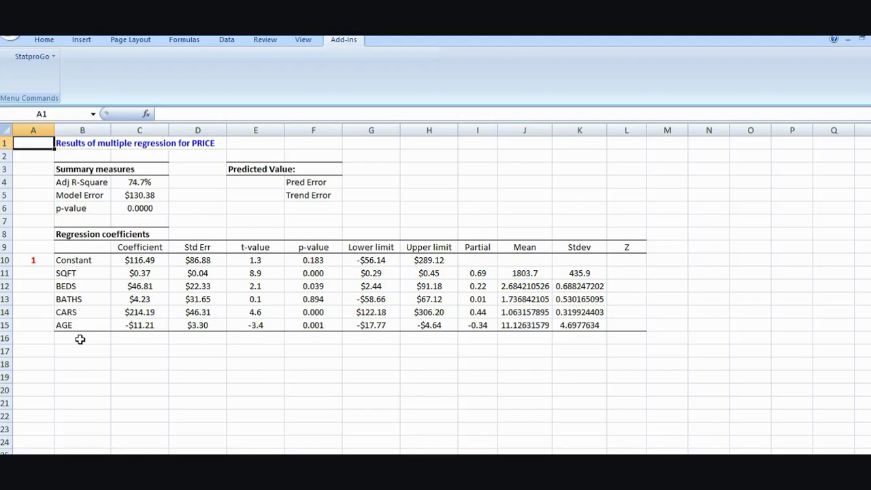
pyautogui.click(39, 272)
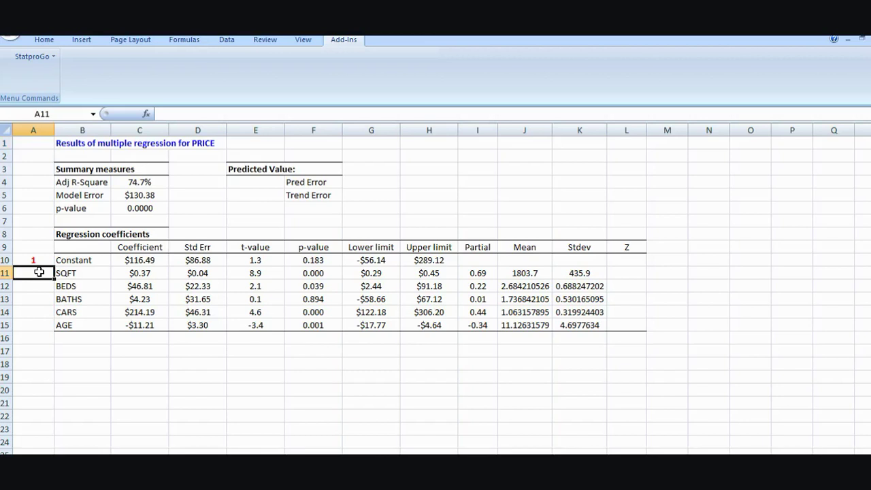
# Step: Enter 1000 for SQFT and 3 for BEDS in the prediction inputs
pyautogui.write('1000')
pyautogui.scroll(-1, 39, 276)
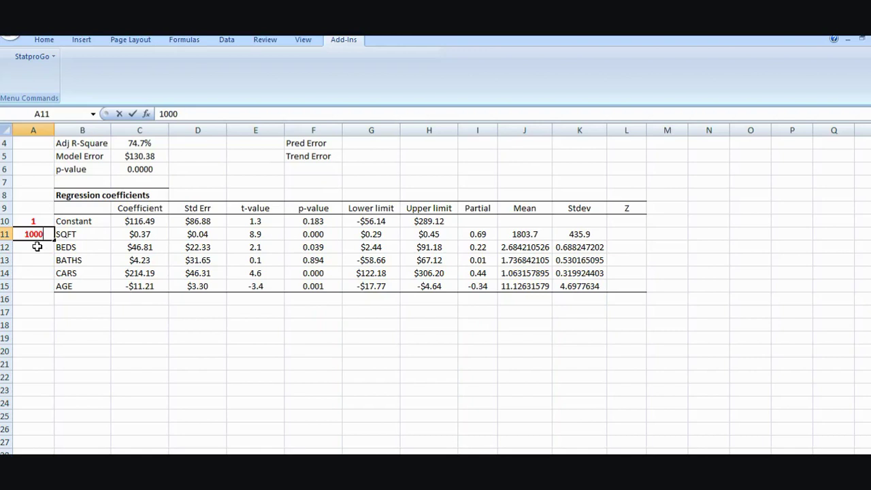
pyautogui.click(37, 247)
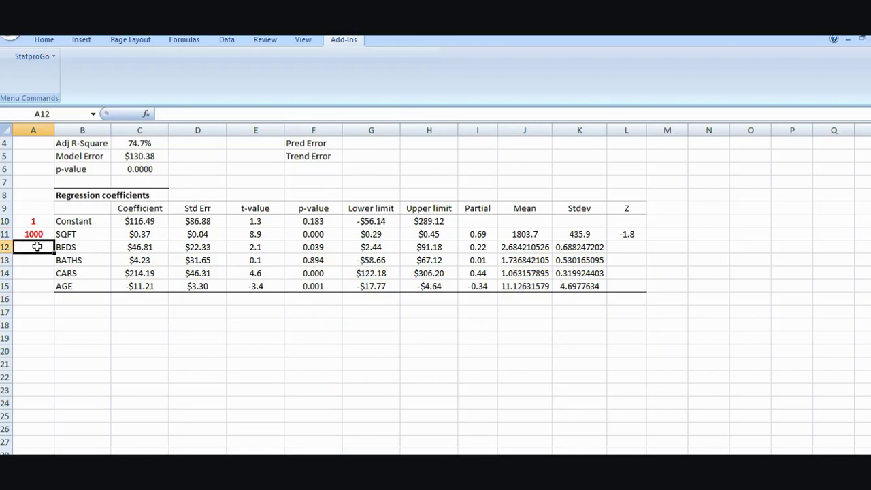
pyautogui.write('3')
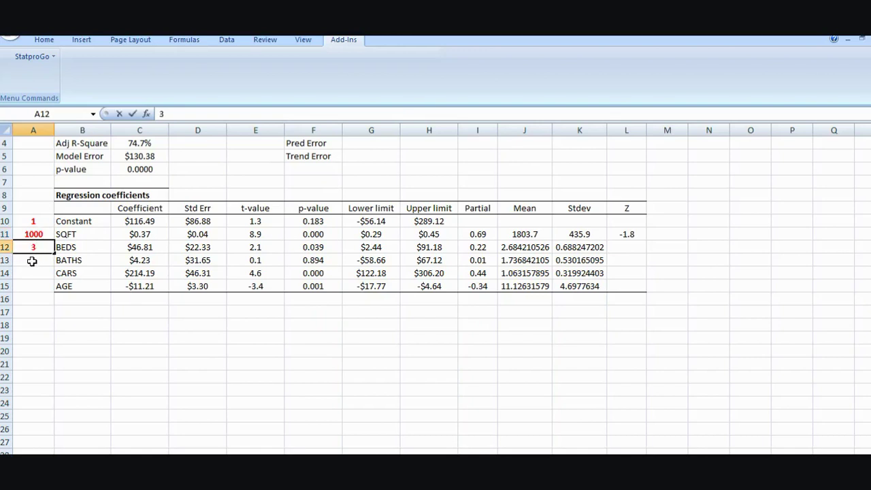
pyautogui.click(32, 261)
# Step: Enter 2 baths, 2 cars and age 10 to get a predicted price of $950.55
pyautogui.write('2')
pyautogui.click(36, 273)
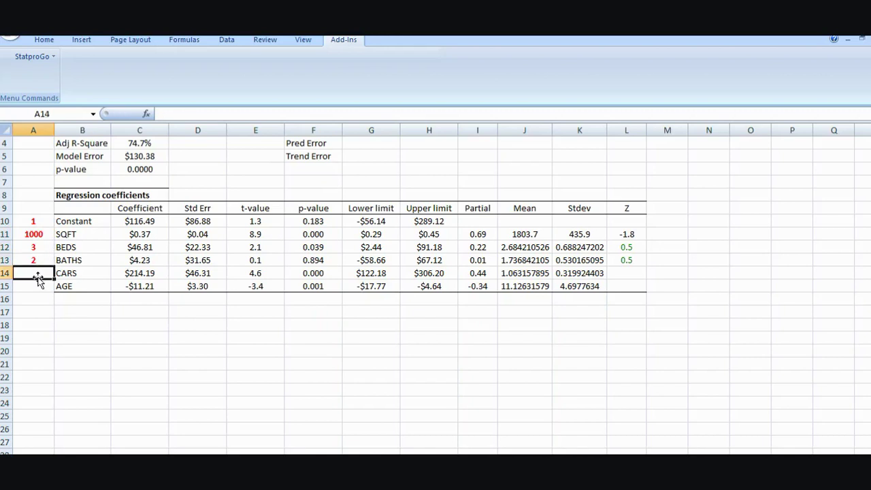
pyautogui.write('2')
pyautogui.click(38, 286)
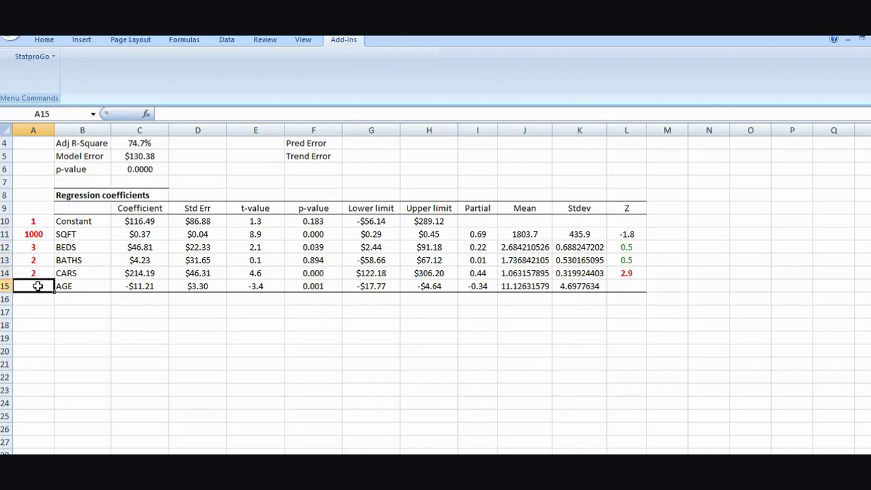
pyautogui.write('10')
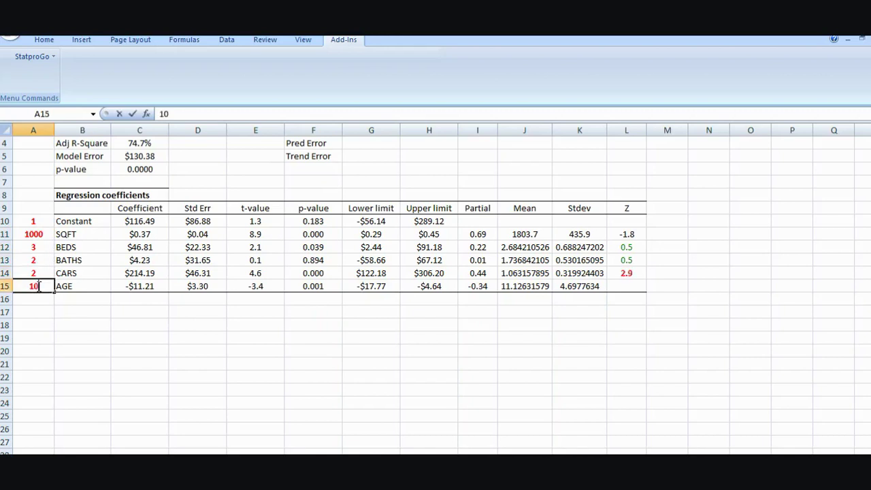
pyautogui.click(73, 326)
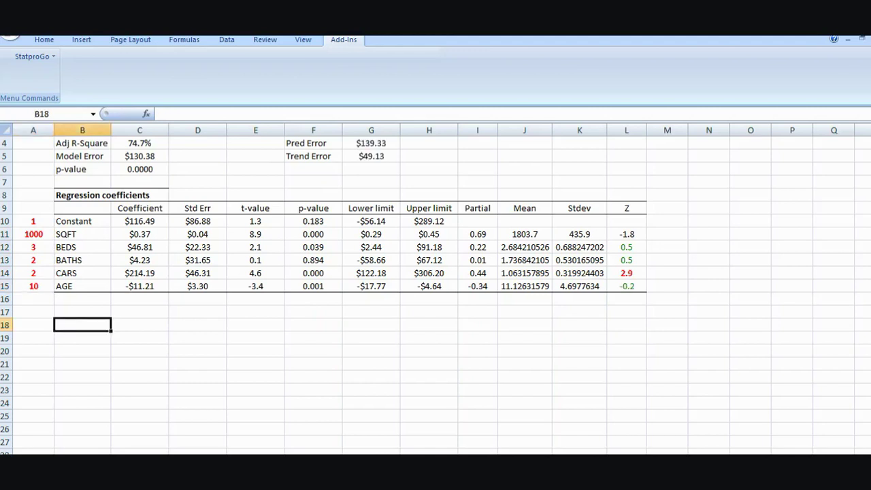
pyautogui.moveTo(867, 242); pyautogui.dragTo(868, 232)
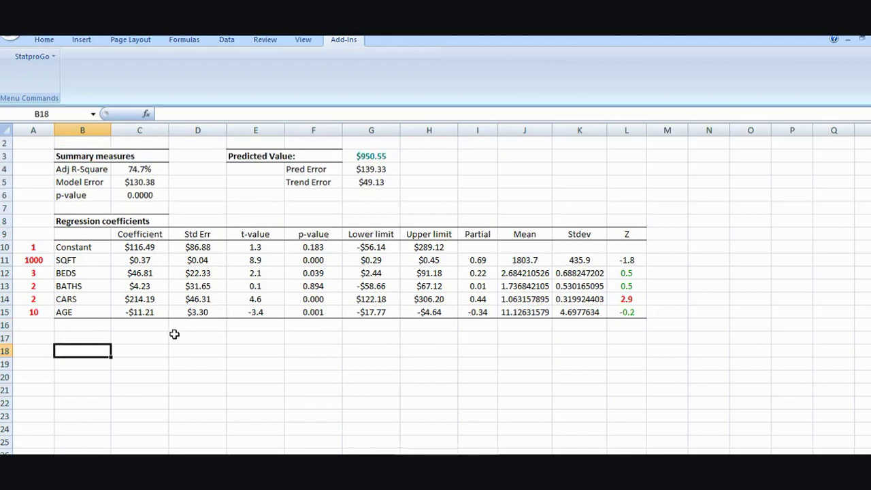
pyautogui.click(35, 311)
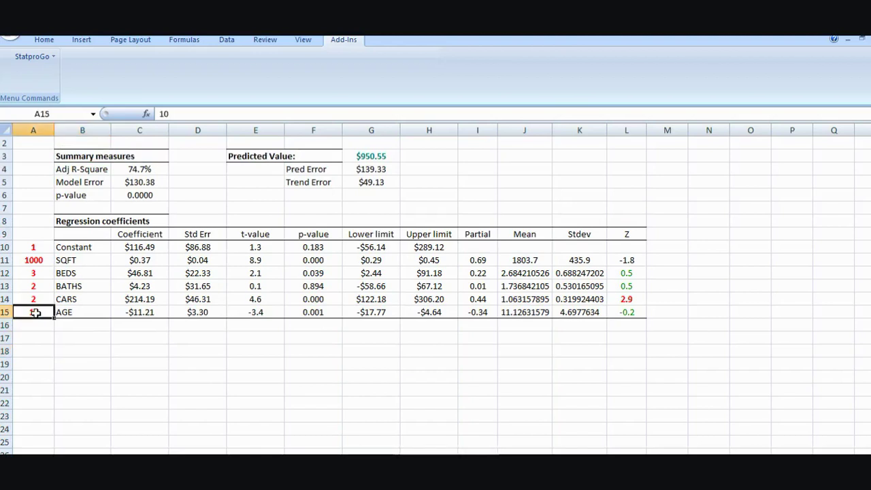
# Step: Change the age in A15 to 2 so the predicted price becomes $1,040.19
pyautogui.write('2')
pyautogui.press('Return')
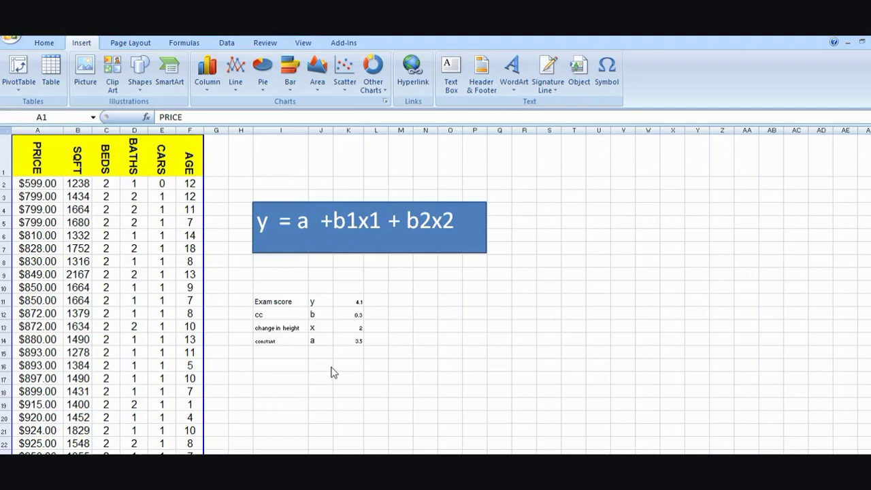
# Step: Insert a marker-only scatter chart of the PRICE and SQFT columns and enlarge it
pyautogui.click(24, 168)
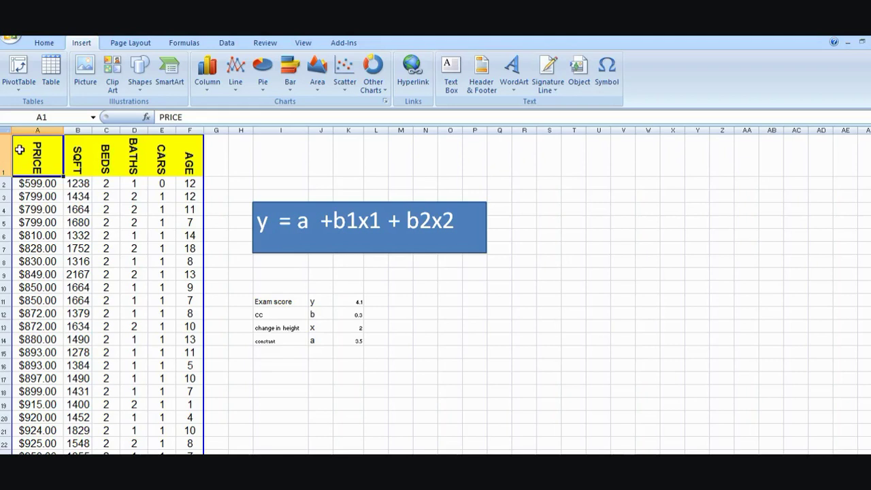
pyautogui.moveTo(20, 149); pyautogui.dragTo(78, 437)
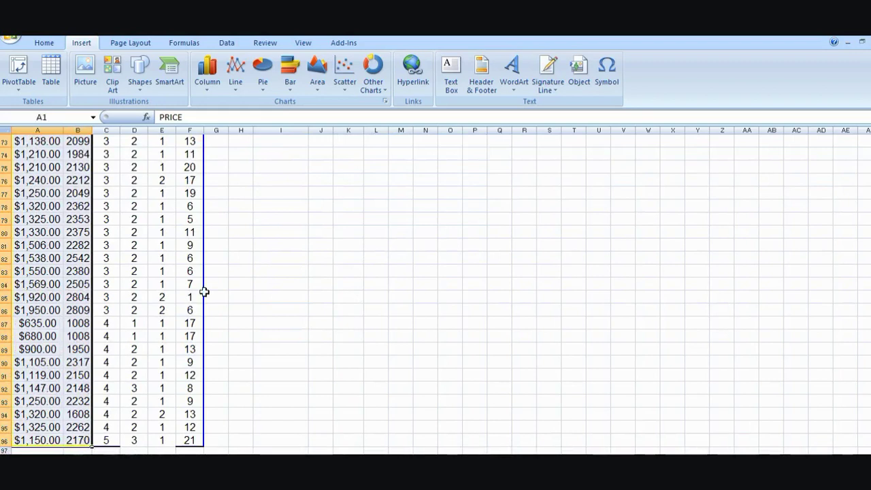
pyautogui.click(341, 88)
pyautogui.click(350, 126)
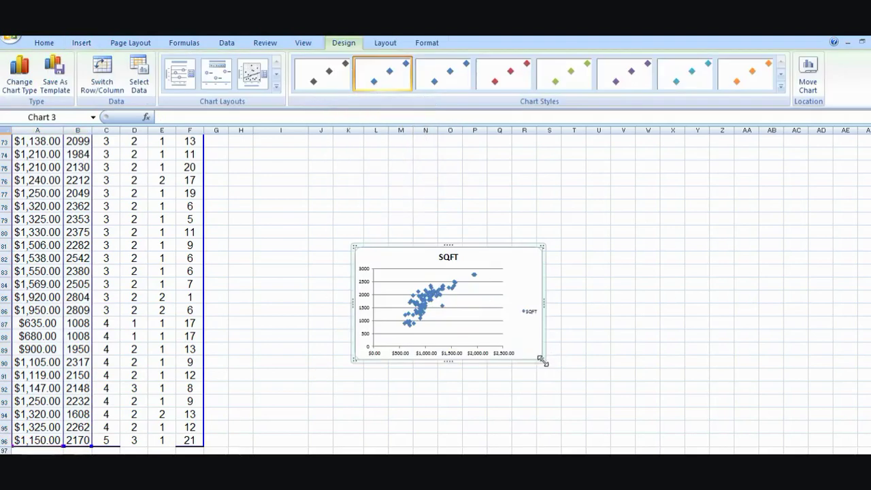
pyautogui.moveTo(542, 359); pyautogui.dragTo(709, 444)
pyautogui.moveTo(354, 247); pyautogui.dragTo(289, 184)
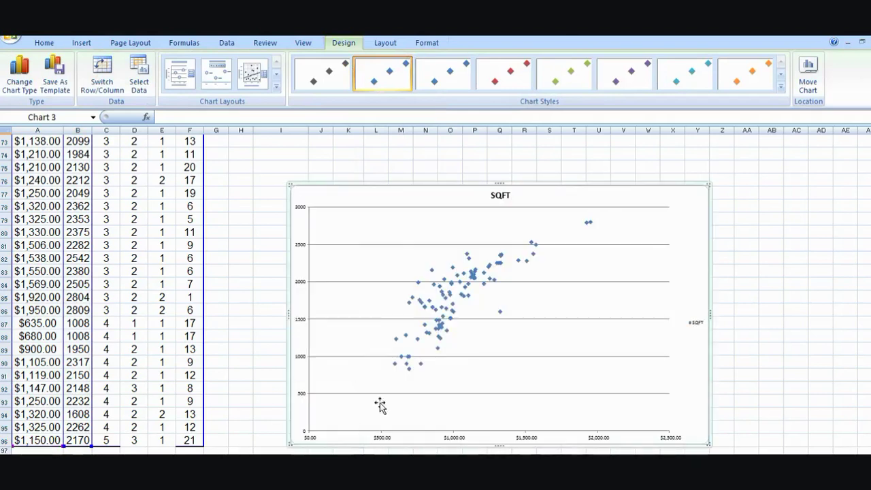
# Step: Add a linear trendline to the SQFT series displaying its equation and R² value
pyautogui.rightClick(452, 312)
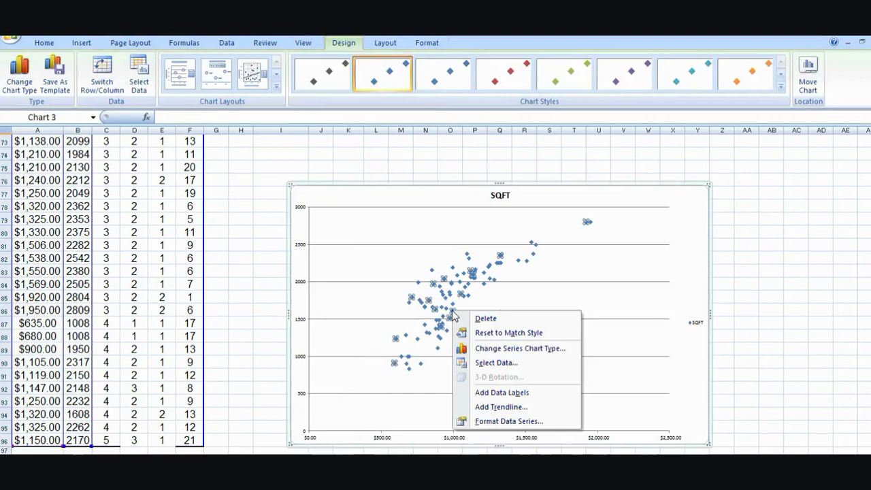
pyautogui.click(502, 407)
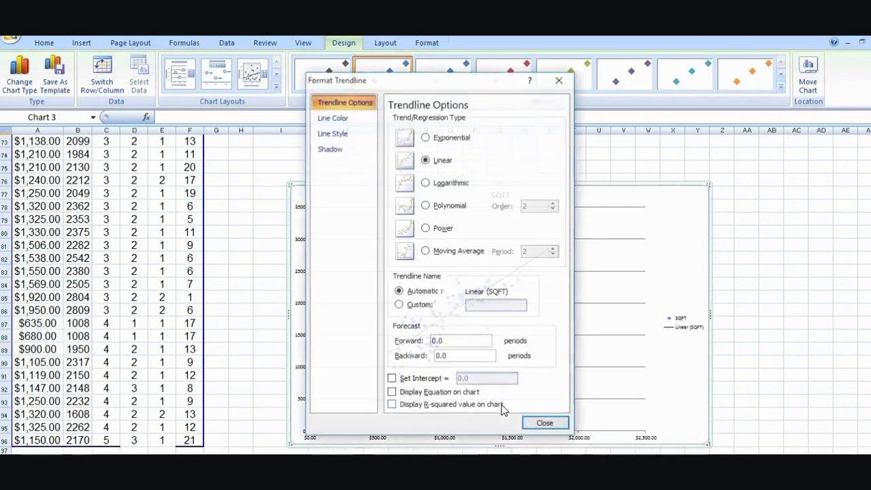
pyautogui.click(392, 393)
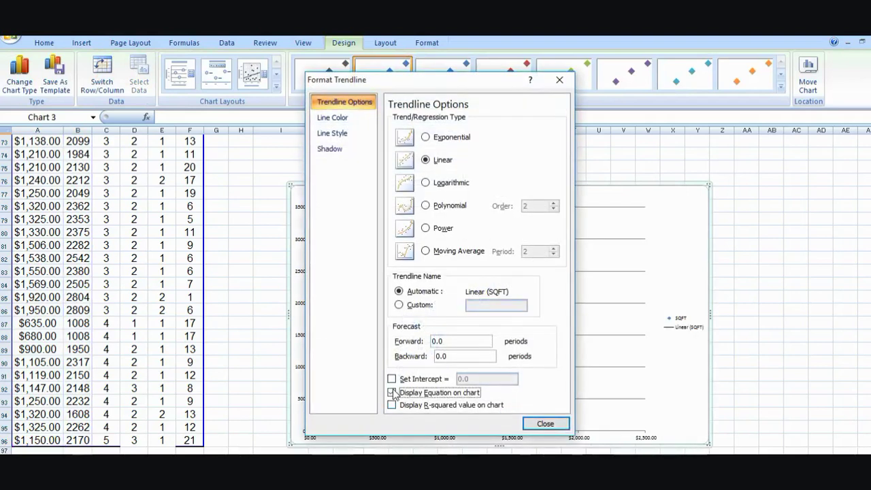
pyautogui.click(392, 406)
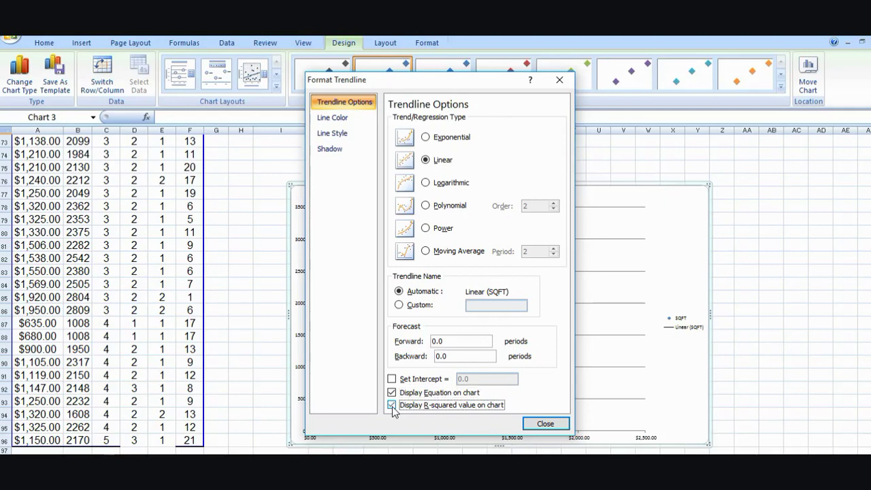
pyautogui.click(541, 424)
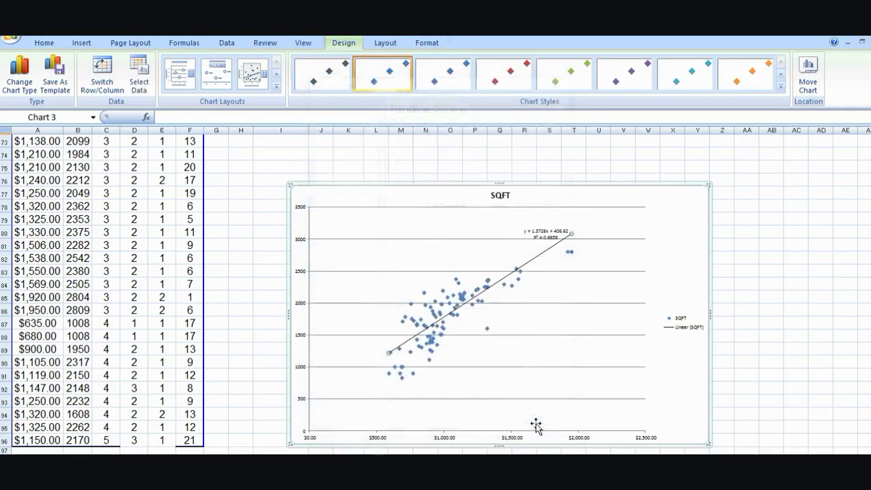
pyautogui.click(541, 236)
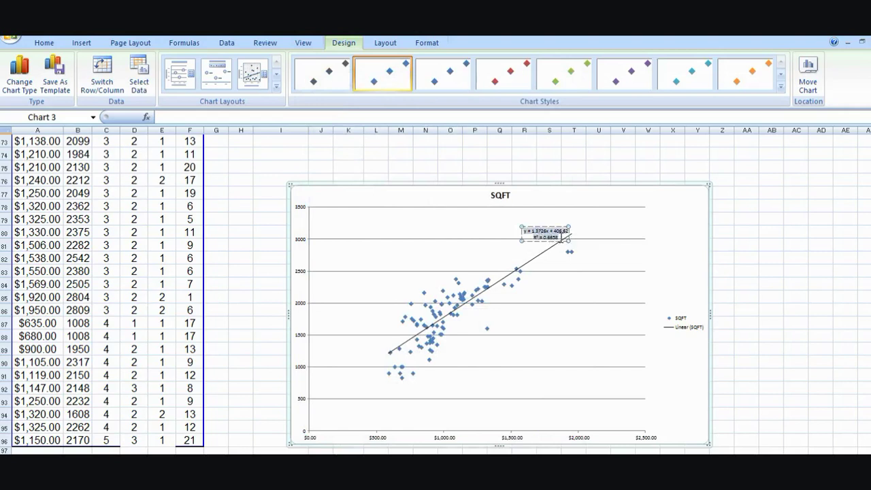
# Step: Set the y = 1.3726x + 406.62 and R² = 0.6658 label's font size to 24 point
pyautogui.click(46, 43)
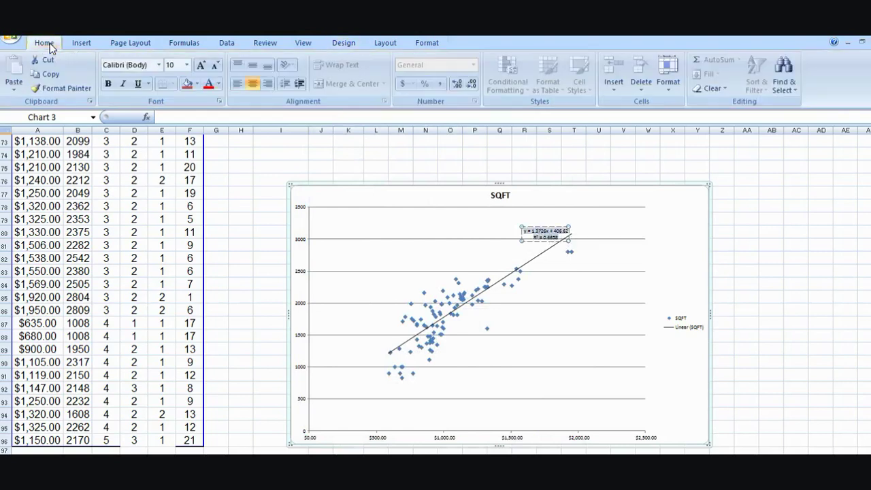
pyautogui.click(187, 65)
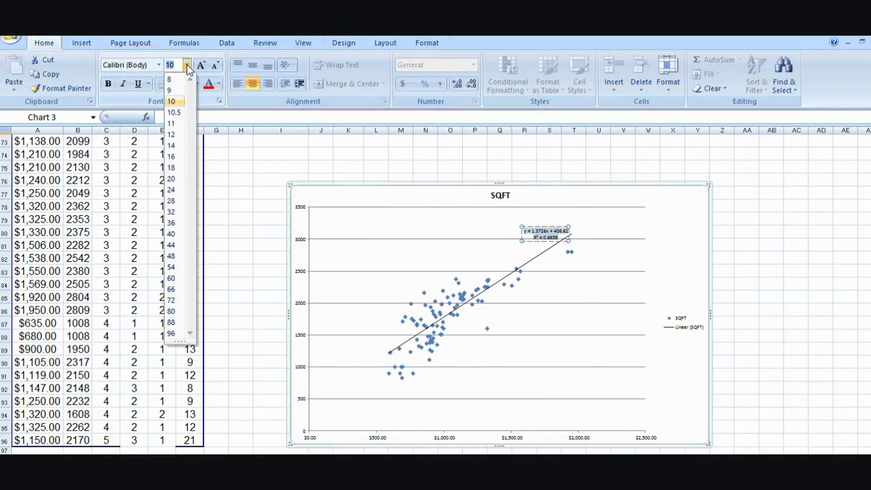
pyautogui.click(172, 192)
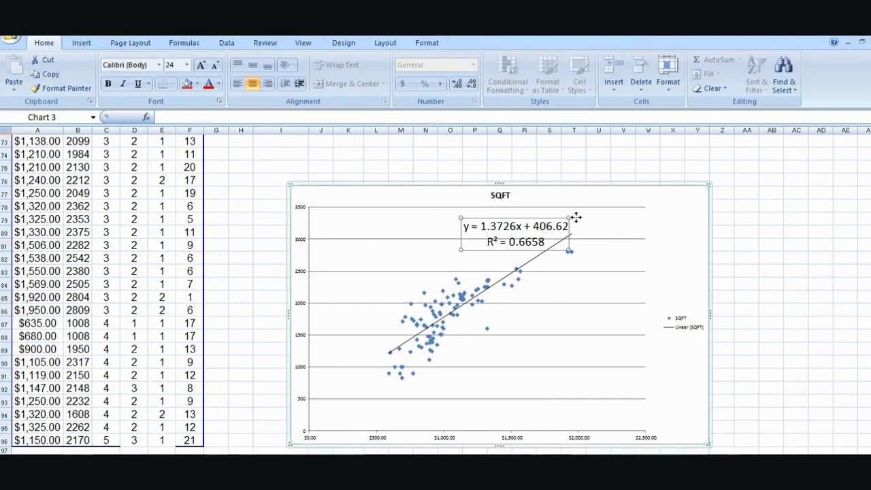
pyautogui.click(587, 238)
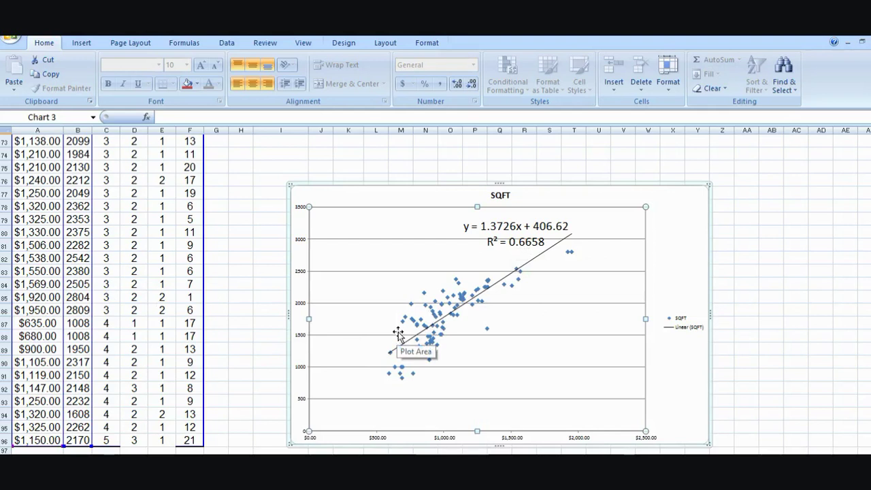
pyautogui.scroll(-2, 398, 333)
pyautogui.scroll(12, 399, 327)
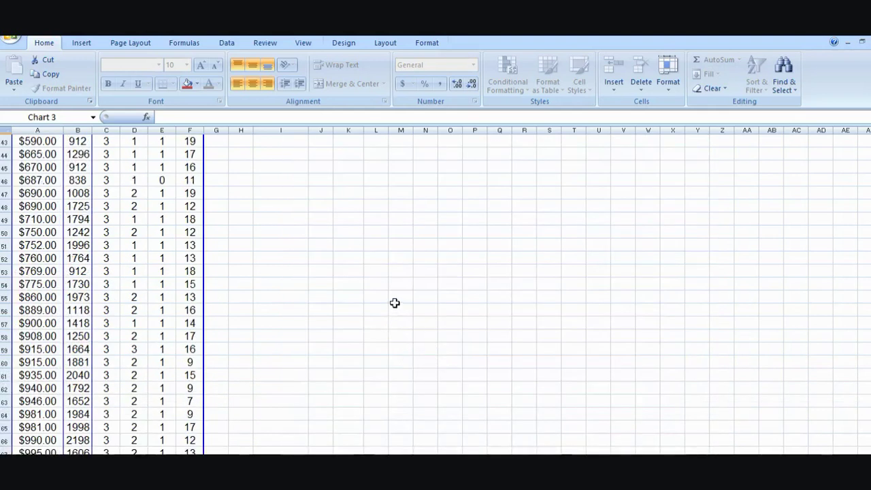
pyautogui.scroll(-3, 395, 304)
pyautogui.scroll(17, 395, 303)
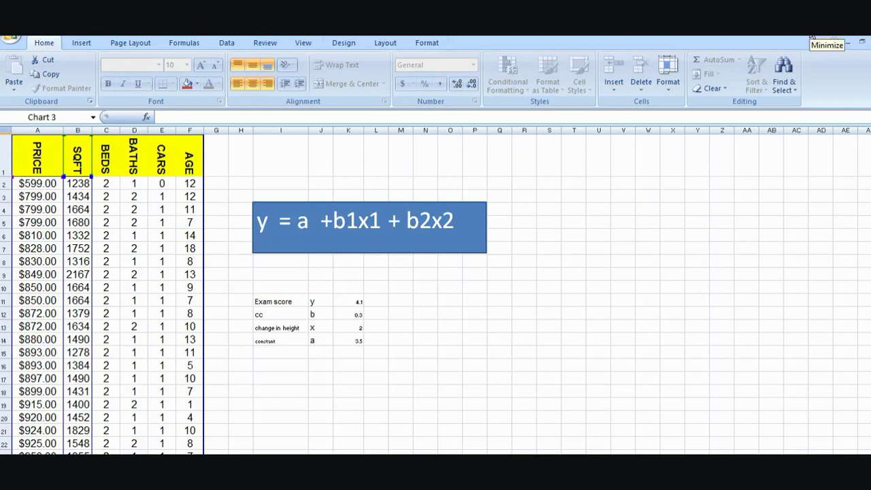
# Step: Minimize Excel and scroll through Table 4 of the BJP article in Firefox
pyautogui.click(812, 37)
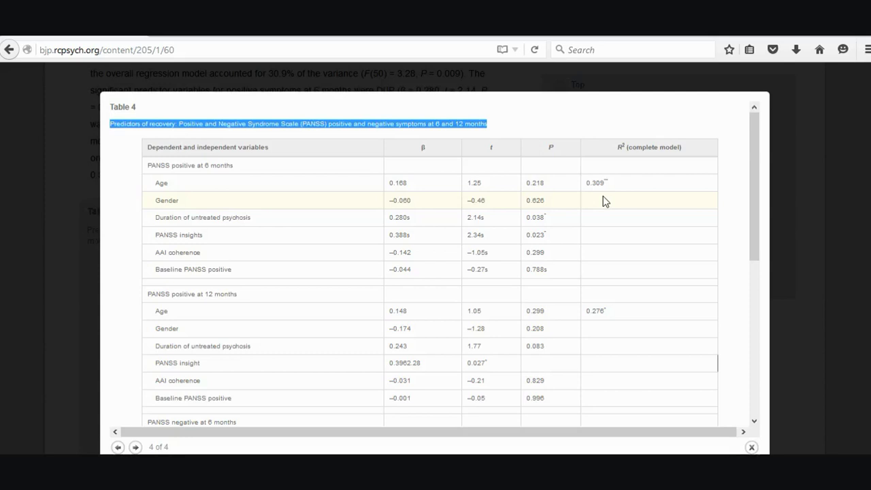
pyautogui.scroll(-2, 568, 283)
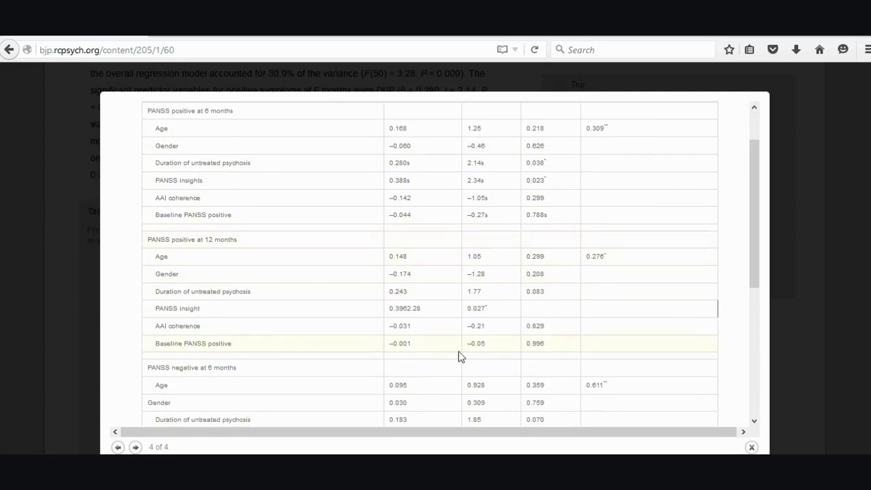
pyautogui.scroll(2, 465, 349)
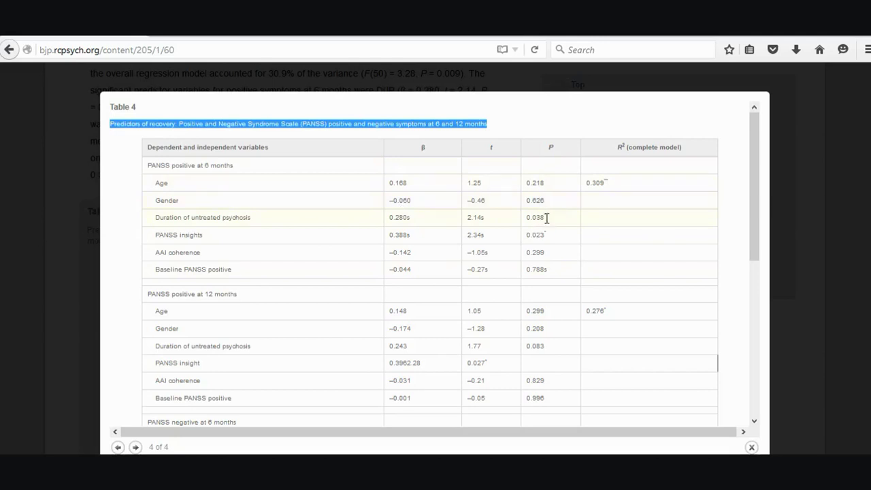
pyautogui.moveTo(753, 232); pyautogui.dragTo(736, 416)
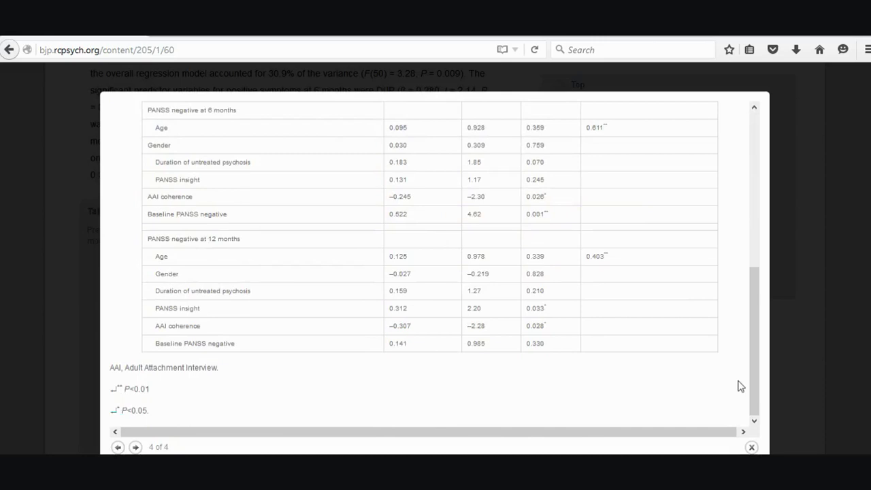
pyautogui.moveTo(756, 384); pyautogui.dragTo(754, 208)
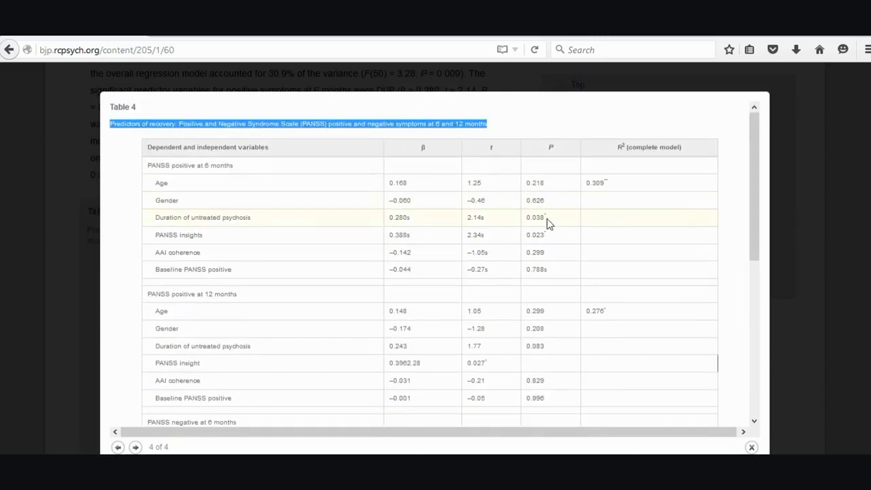
pyautogui.scroll(-2, 547, 278)
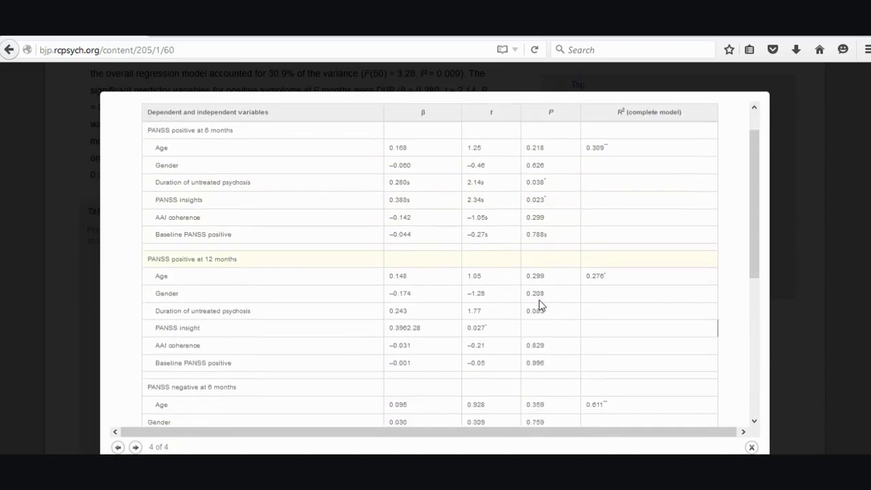
pyautogui.scroll(-3, 543, 297)
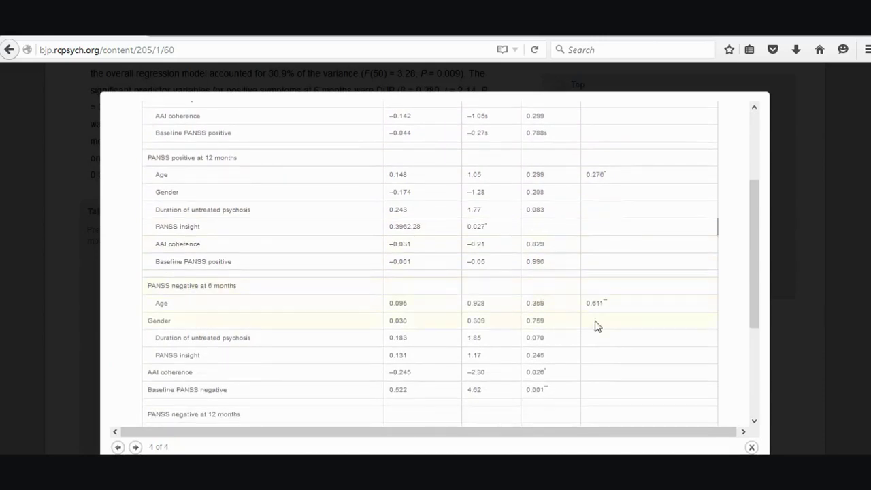
pyautogui.scroll(-3, 597, 316)
pyautogui.scroll(2, 597, 318)
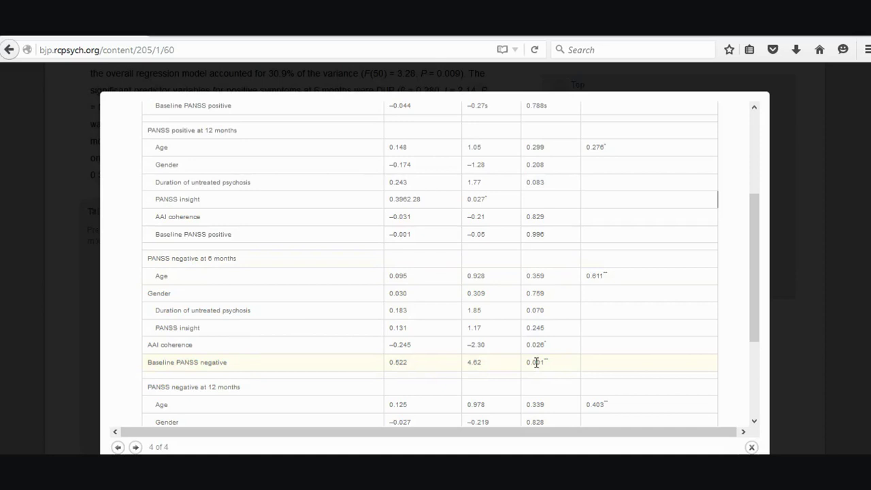
pyautogui.scroll(-2, 537, 363)
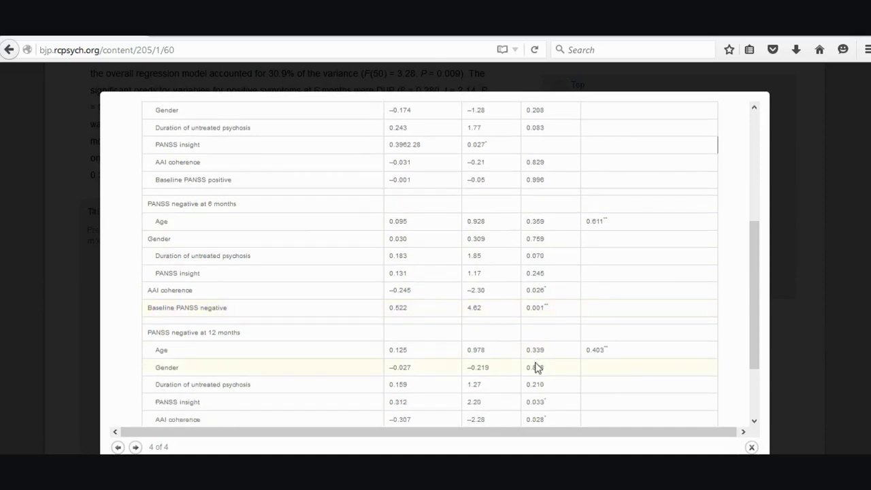
# Step: Scroll down to Table 4's footnotes, then move to the Buffett's Alpha PDF tab
pyautogui.scroll(-1, 531, 365)
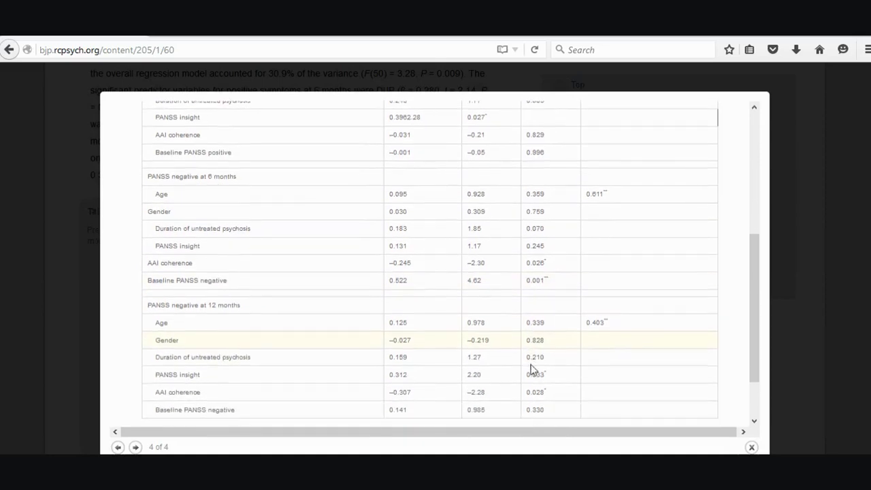
pyautogui.scroll(-2, 539, 297)
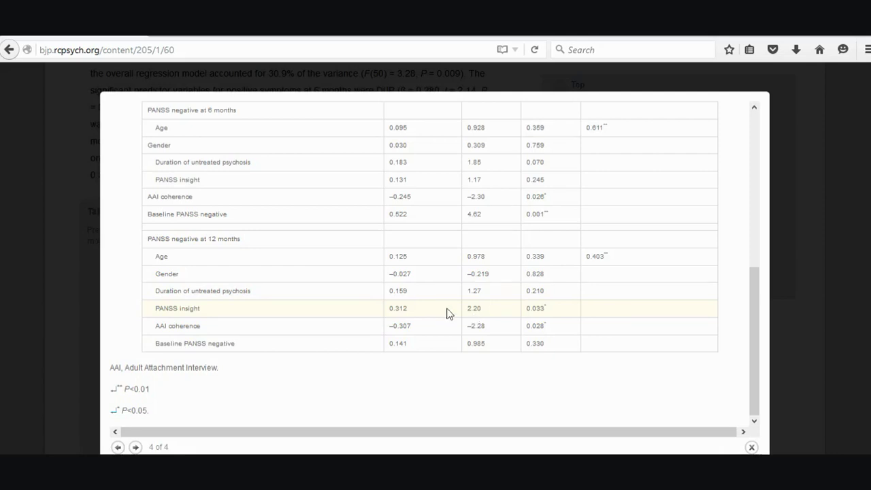
pyautogui.hotkey('ctrl', 'Tab')
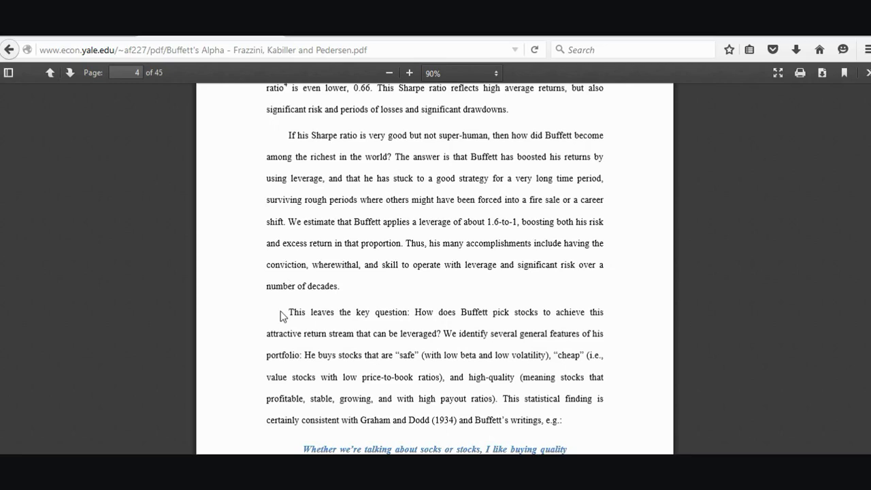
pyautogui.scroll(-1, 284, 314)
pyautogui.scroll(2, 286, 312)
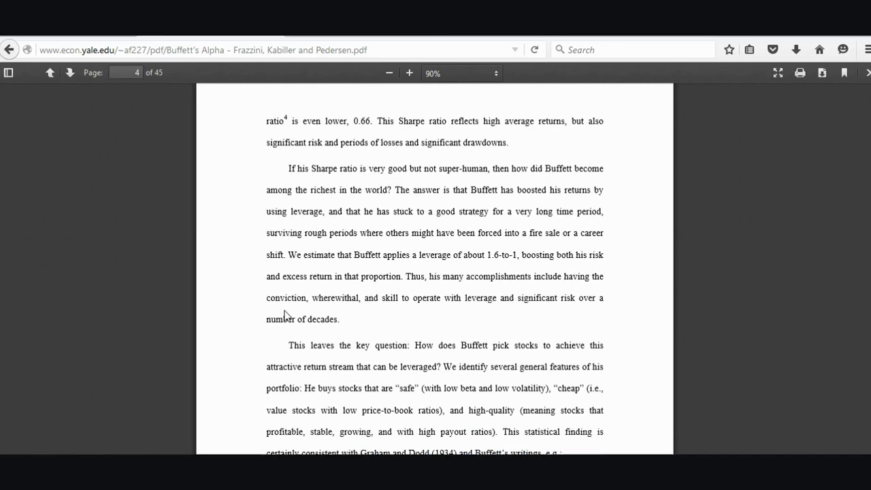
pyautogui.scroll(1, 286, 315)
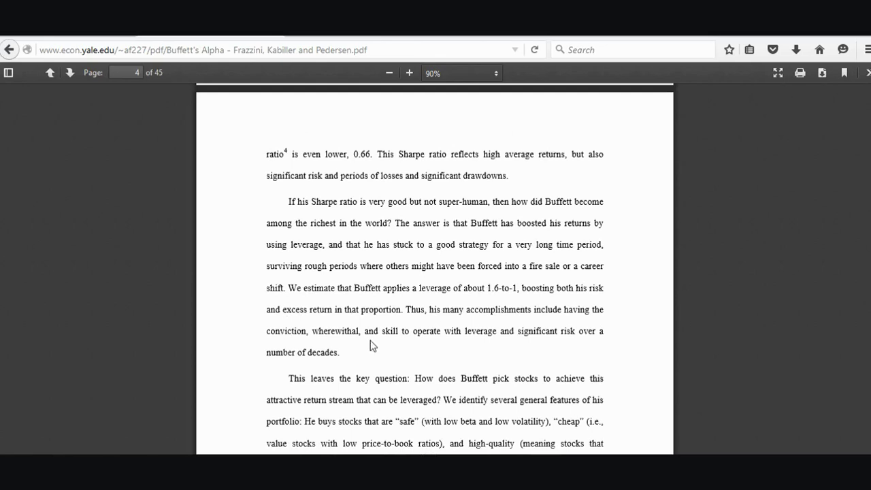
pyautogui.scroll(-4, 377, 328)
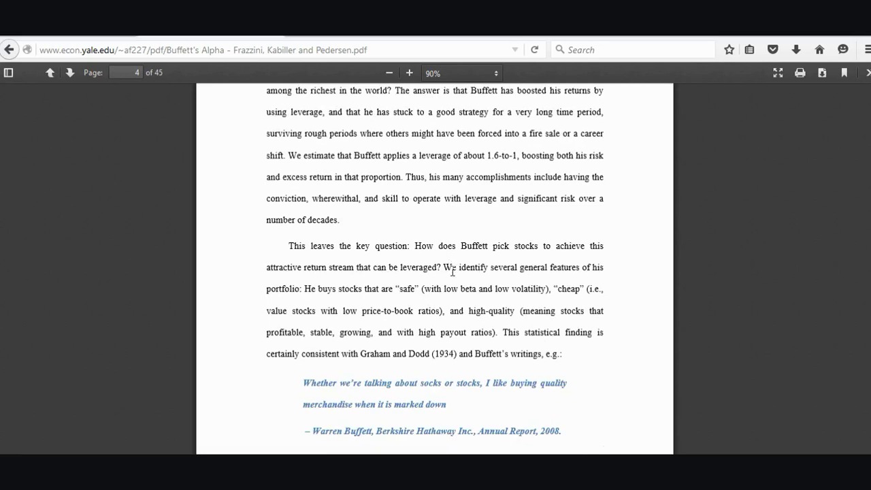
# Step: Highlight the passage on safe, cheap, high-quality stocks, browse pages 5–6, then return to page 1
pyautogui.moveTo(444, 267); pyautogui.dragTo(562, 362)
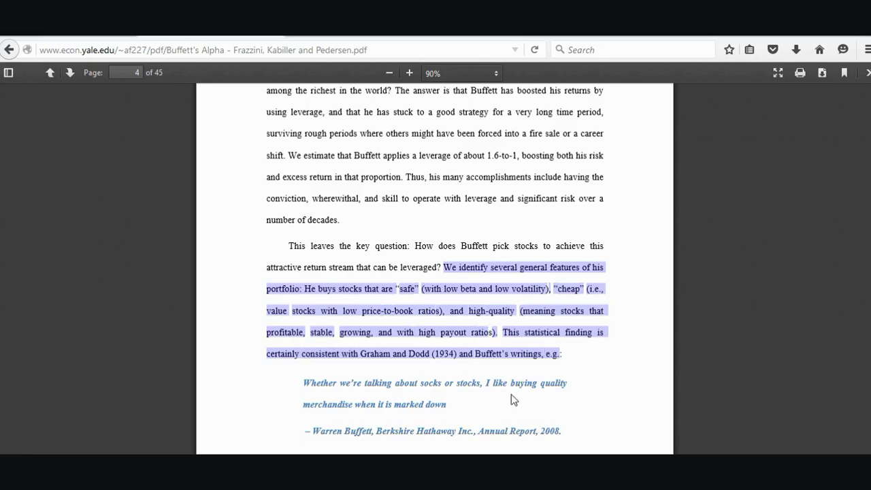
pyautogui.scroll(-2, 511, 398)
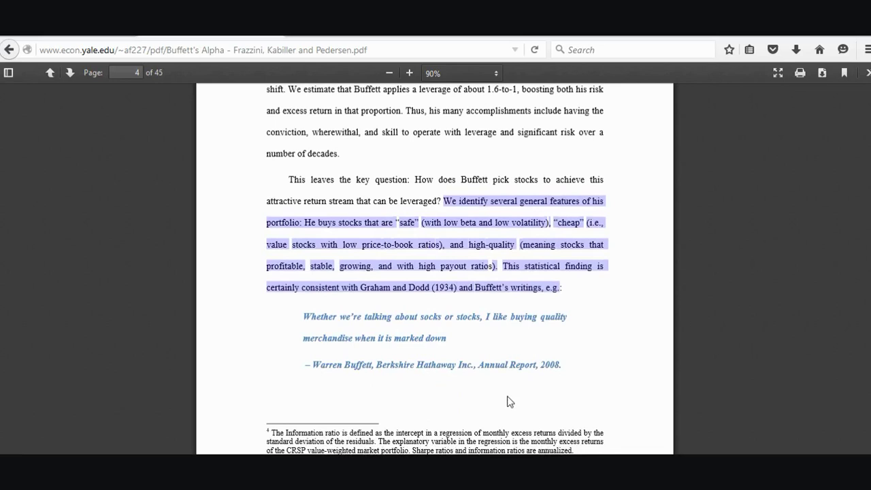
pyautogui.scroll(-1, 507, 397)
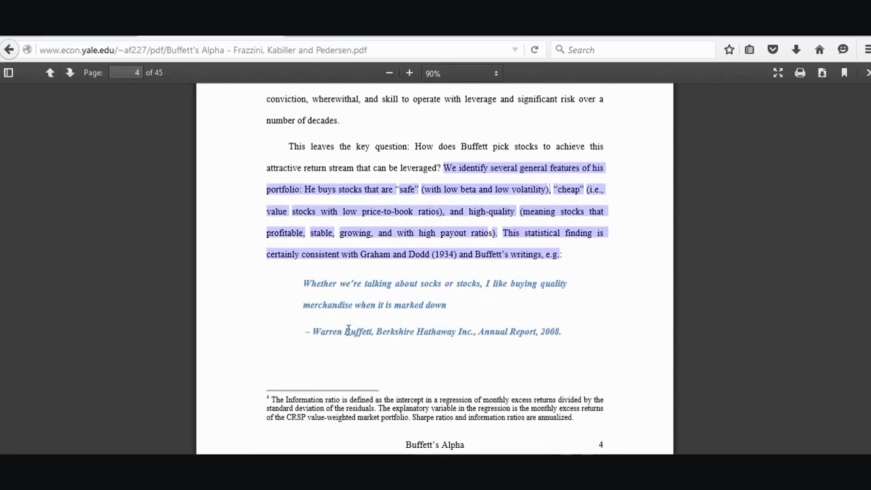
pyautogui.scroll(-9, 354, 315)
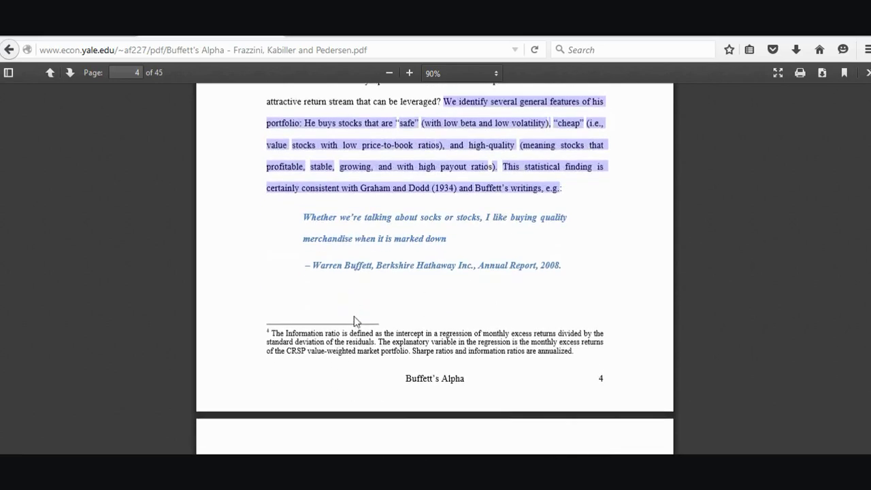
pyautogui.scroll(-4, 354, 318)
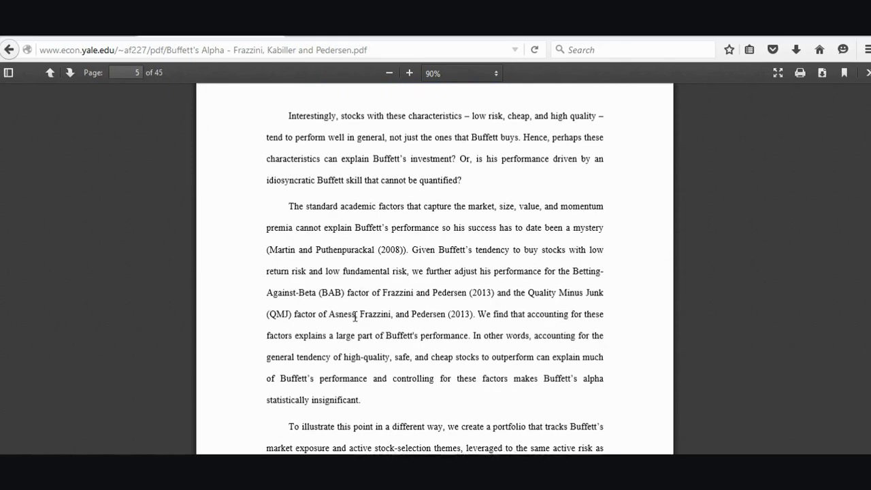
pyautogui.scroll(-5, 355, 317)
pyautogui.scroll(-3, 354, 319)
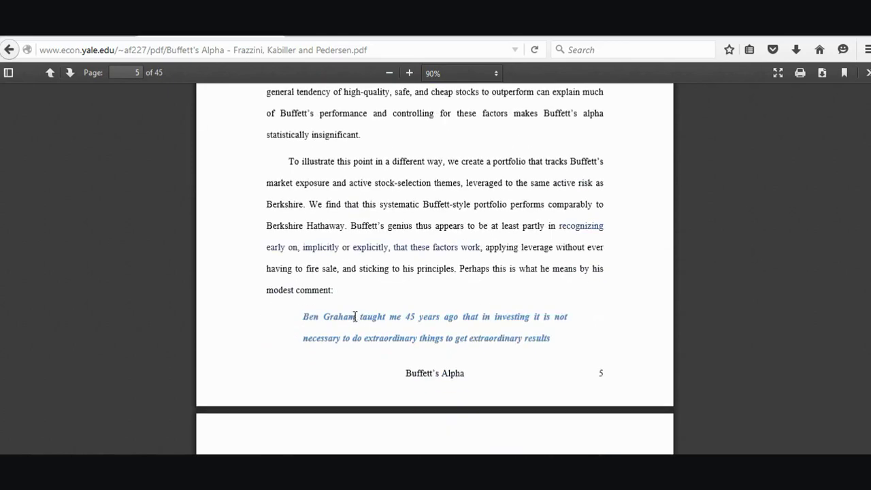
pyautogui.scroll(-4, 355, 317)
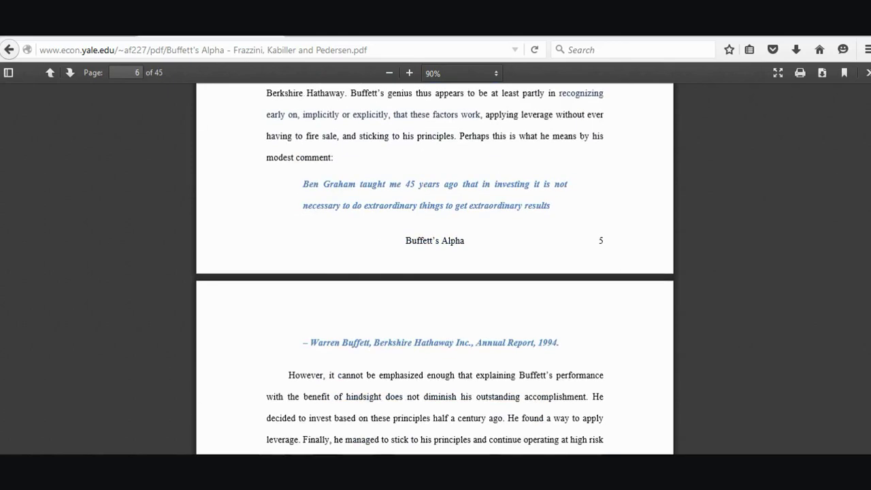
pyautogui.scroll(20, 435, 269)
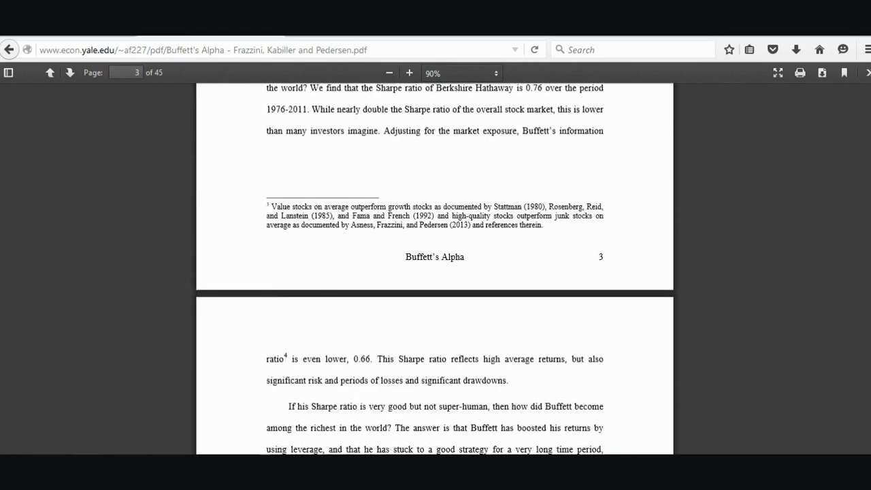
pyautogui.scroll(18, 430, 239)
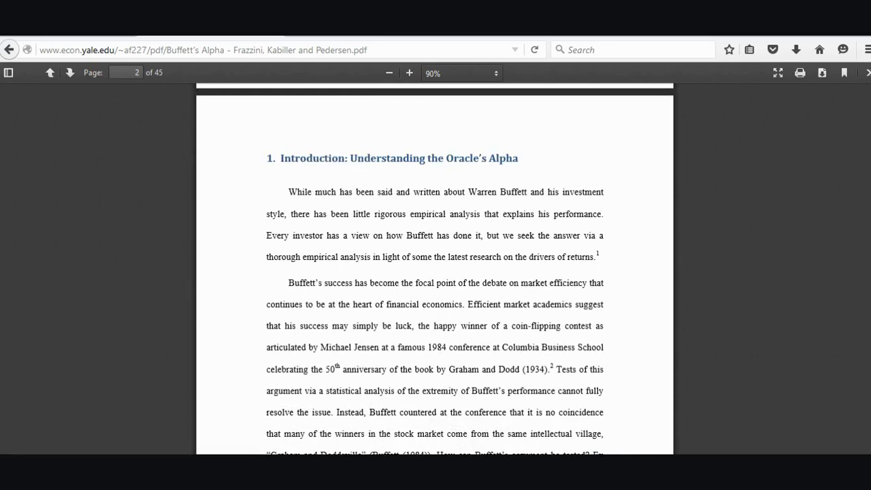
pyautogui.press('Home')
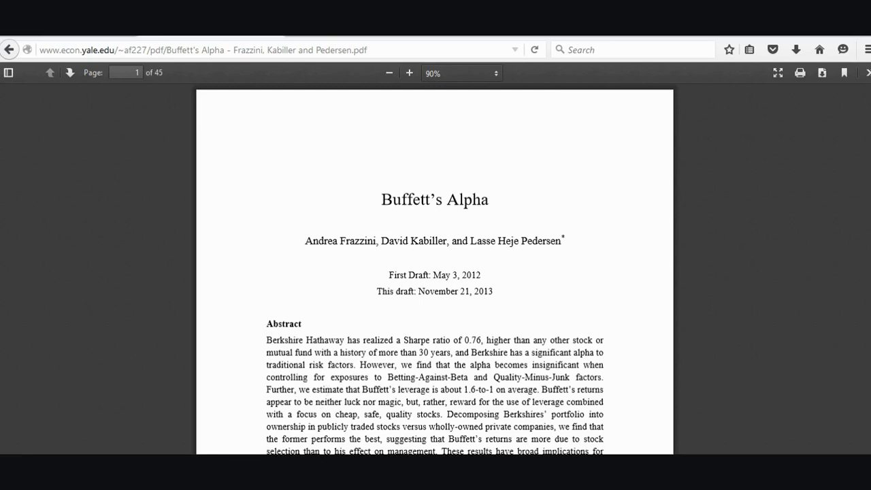
pyautogui.click(553, 428)
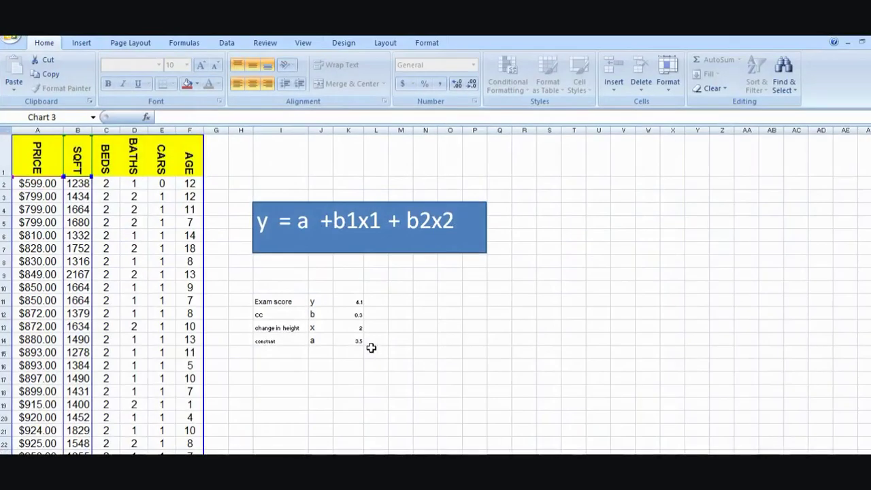